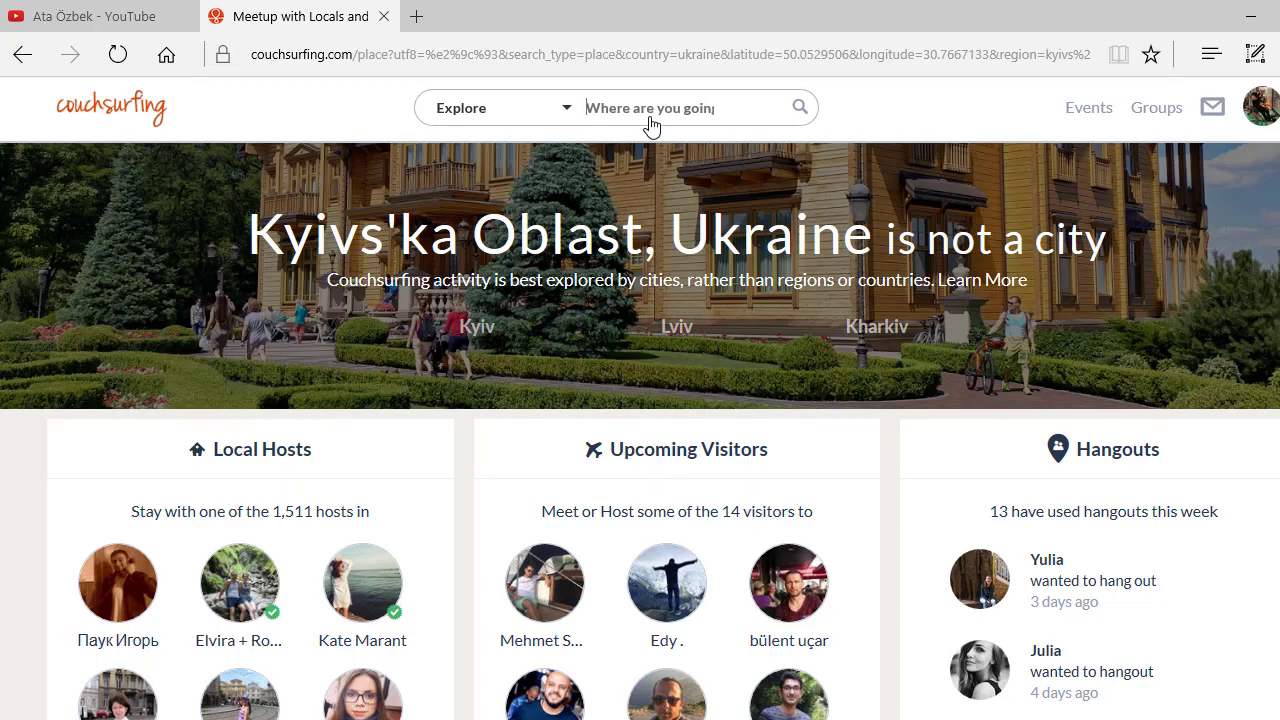
Open the host listing for Kyivs'ka Oblast, Ukraine and expand the additional search filters.
scroll(540, 289, down, 2)
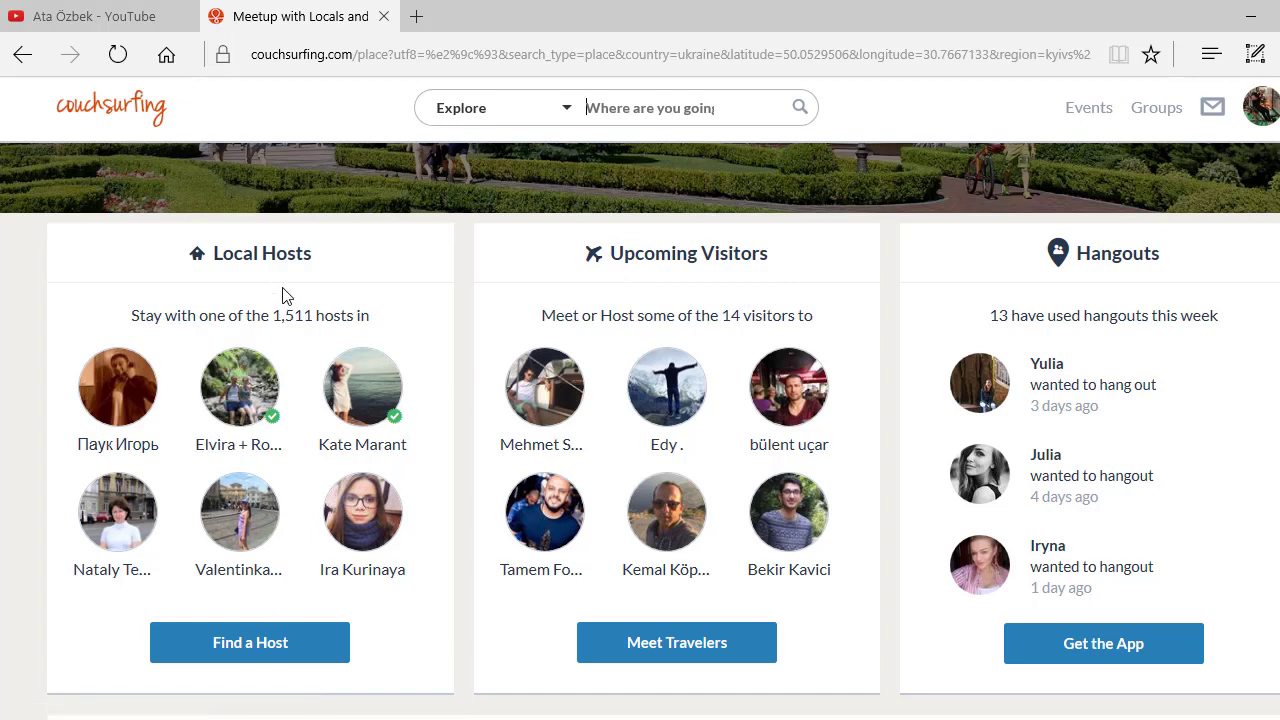
click(259, 657)
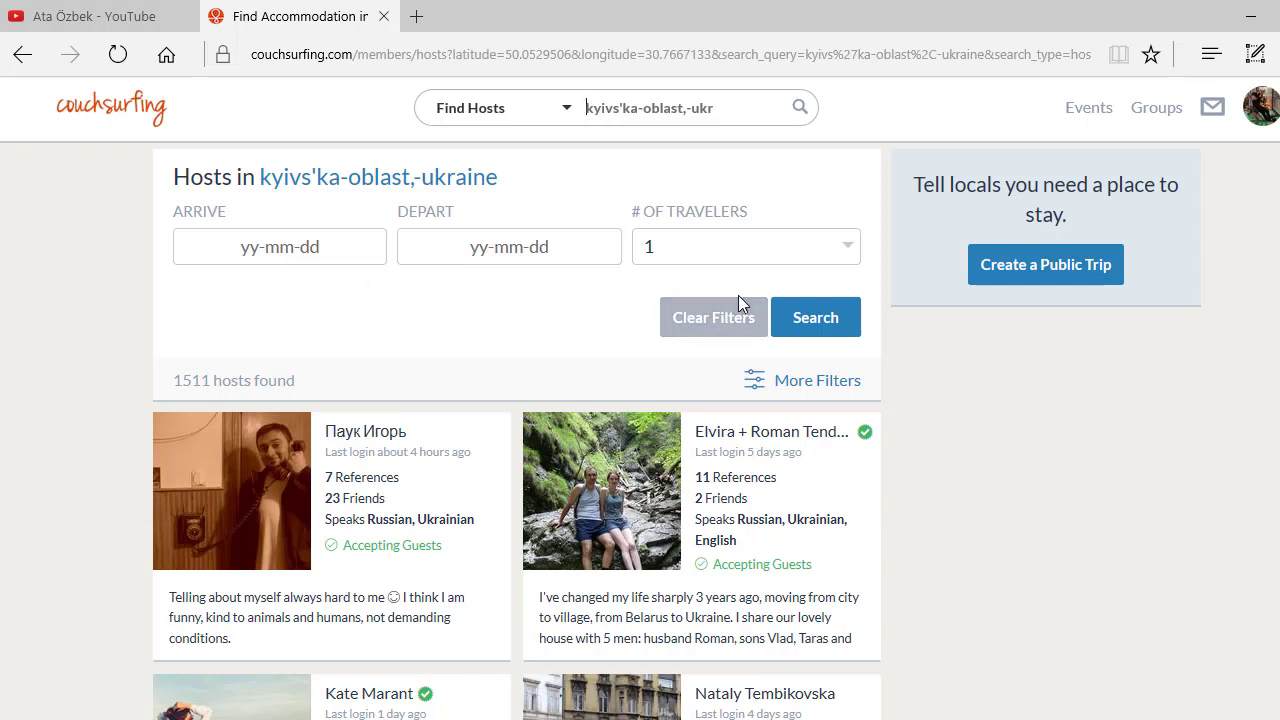
click(826, 390)
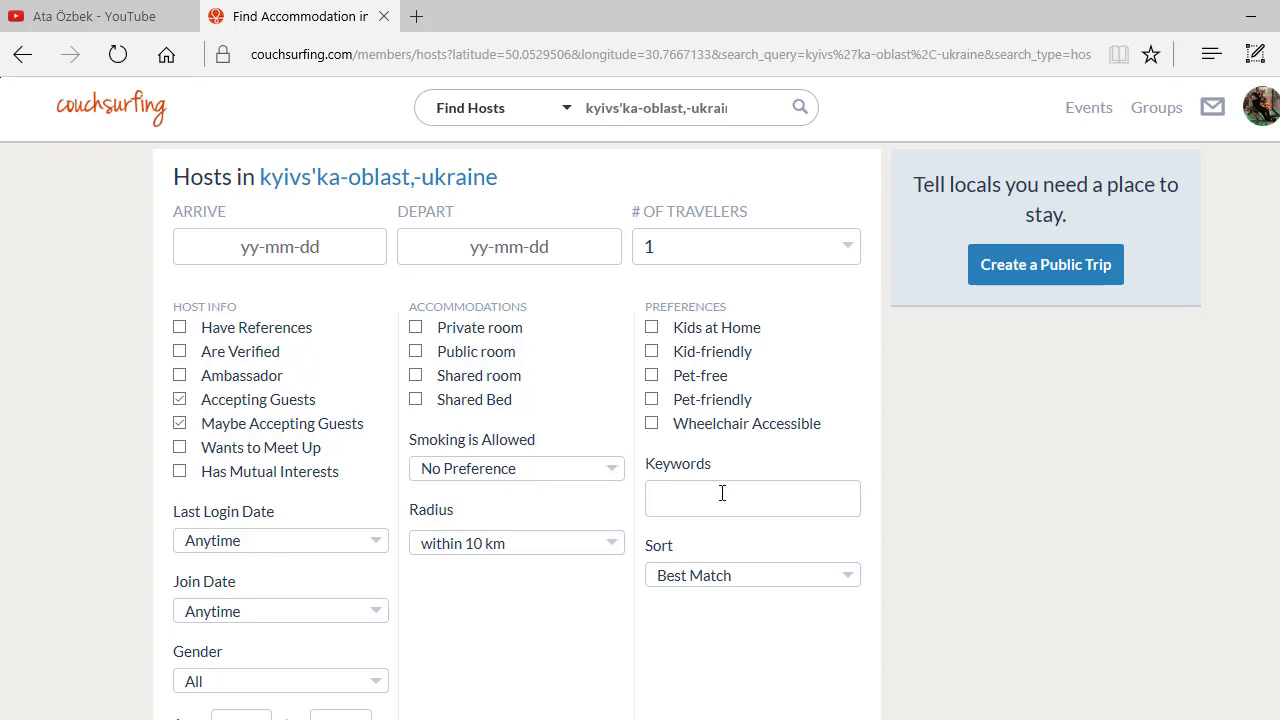
Filter the Kyivs'ka Oblast hosts to gender Female and run the search.
scroll(391, 546, down, 2)
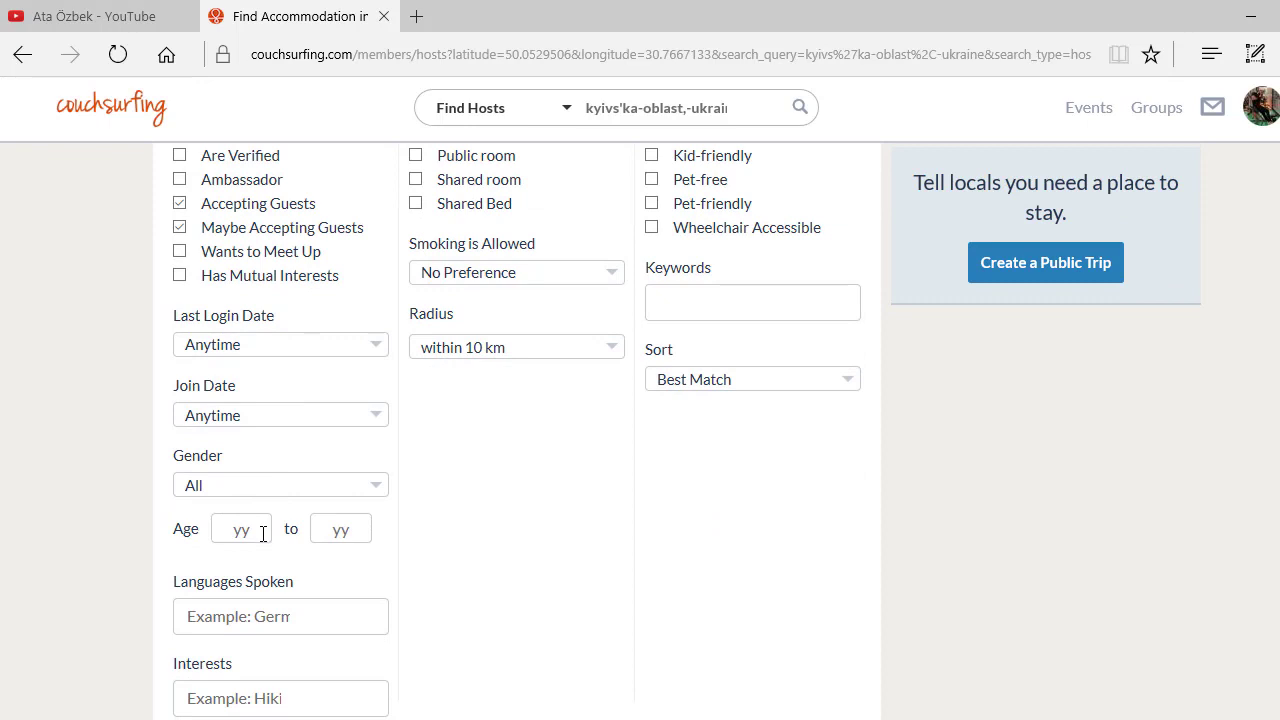
scroll(275, 560, down, 2)
scroll(255, 490, up, 4)
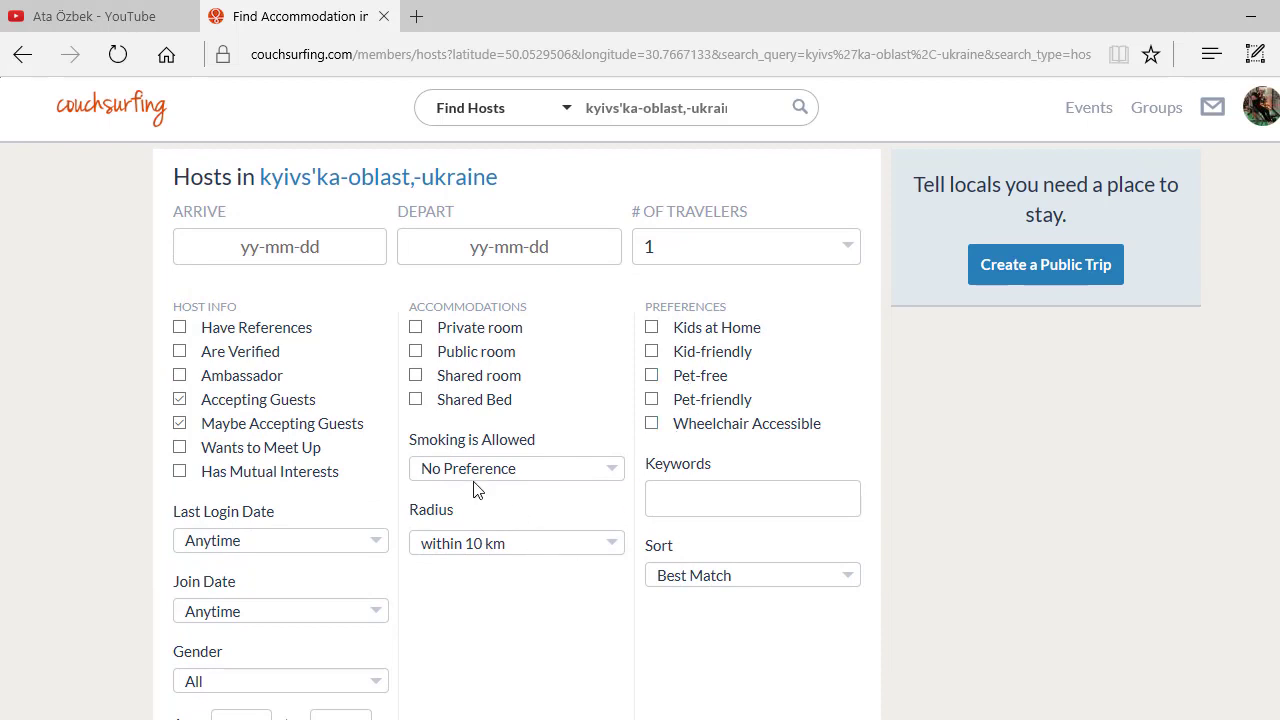
scroll(477, 489, down, 3)
scroll(475, 489, down, 2)
scroll(474, 489, up, 3)
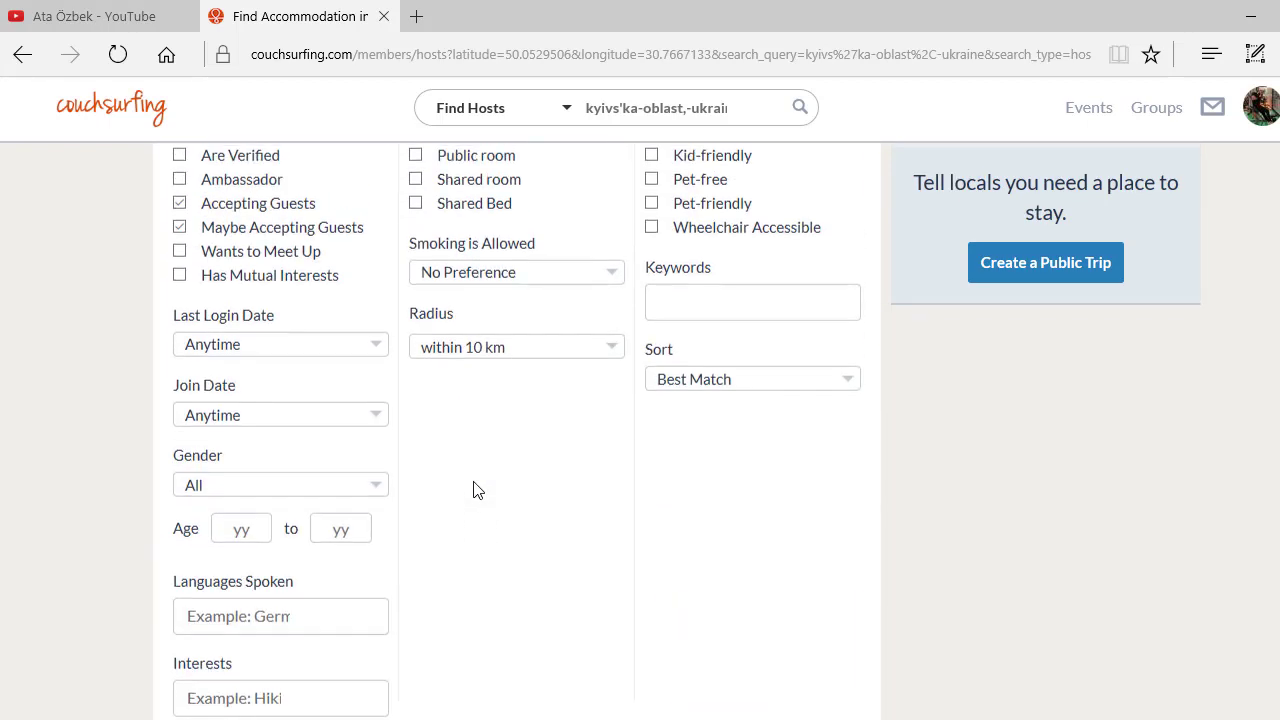
scroll(430, 489, down, 1)
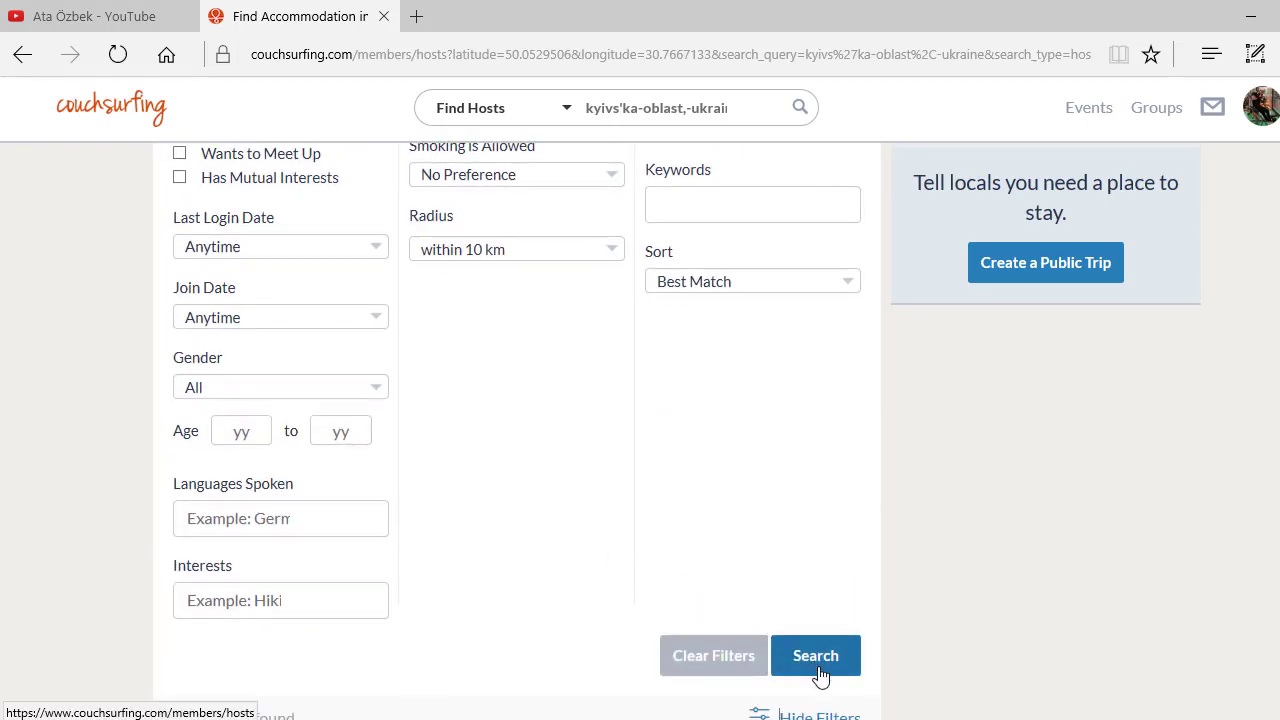
click(307, 376)
click(312, 388)
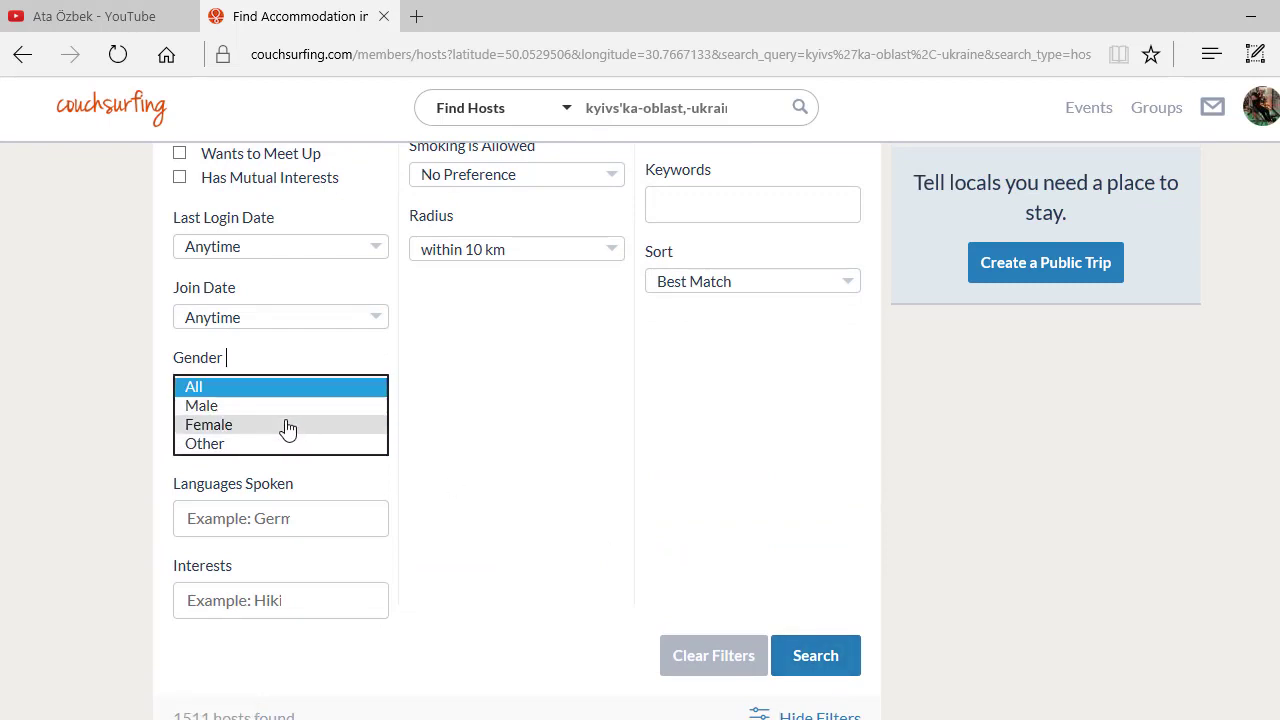
click(286, 427)
click(829, 668)
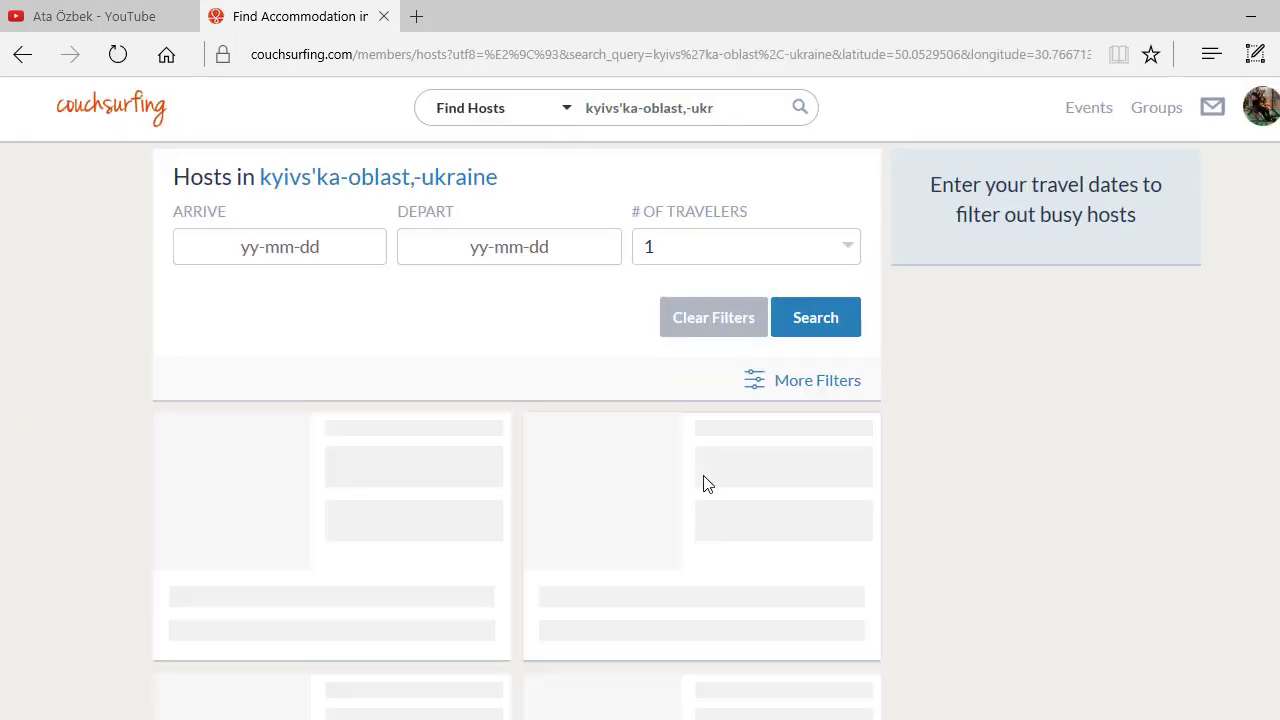
Open the profile of the host with 5 references and 11 friends who speaks English, Russian and Ukrainian.
scroll(363, 534, down, 2)
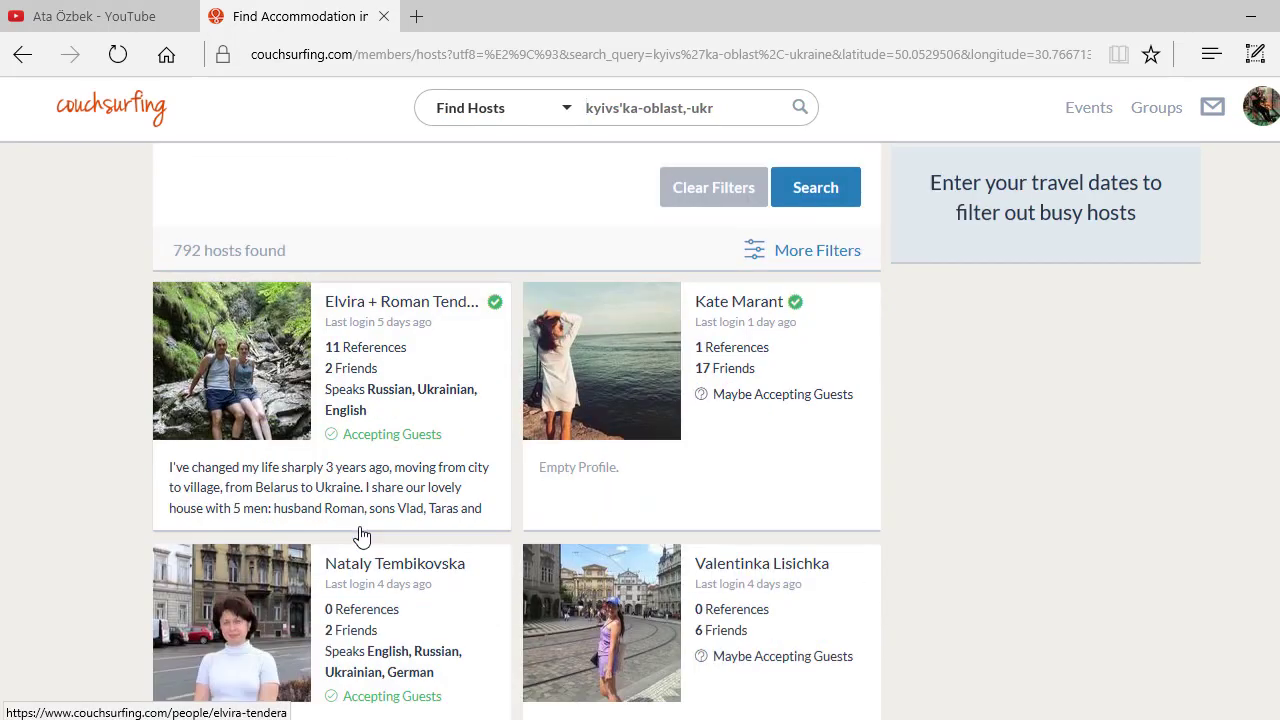
scroll(403, 531, down, 2)
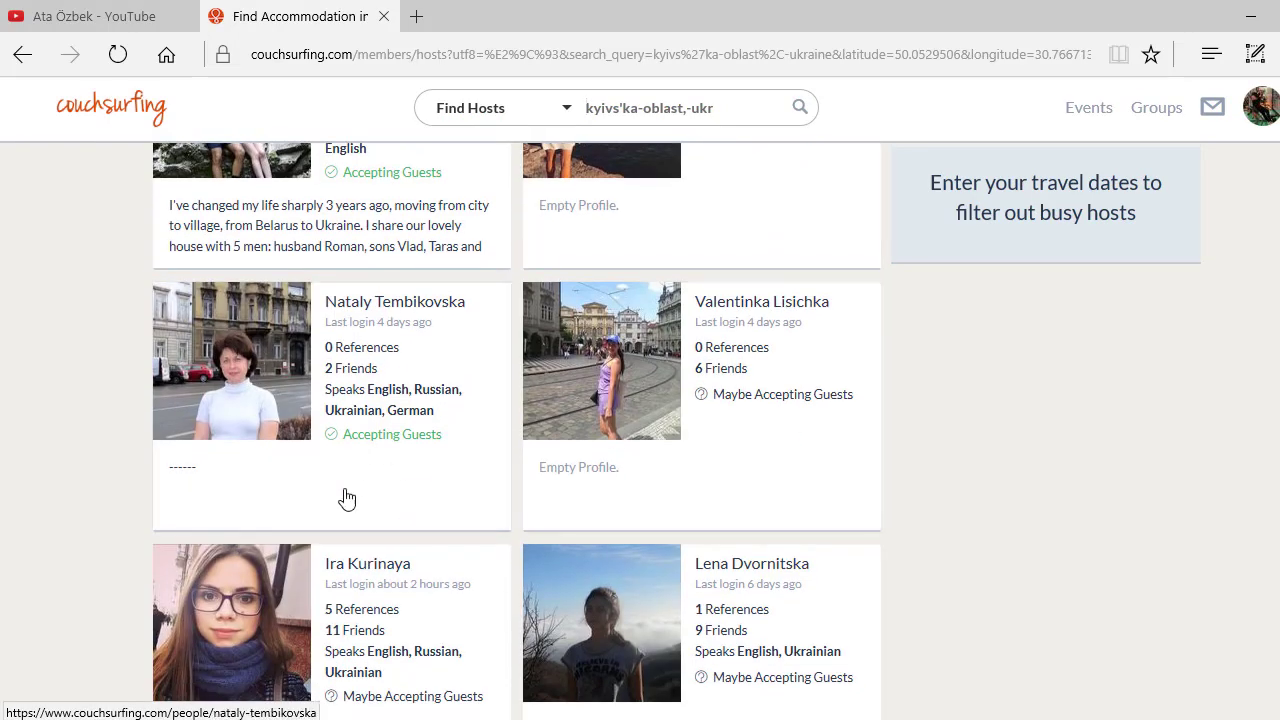
scroll(354, 466, down, 3)
click(404, 290)
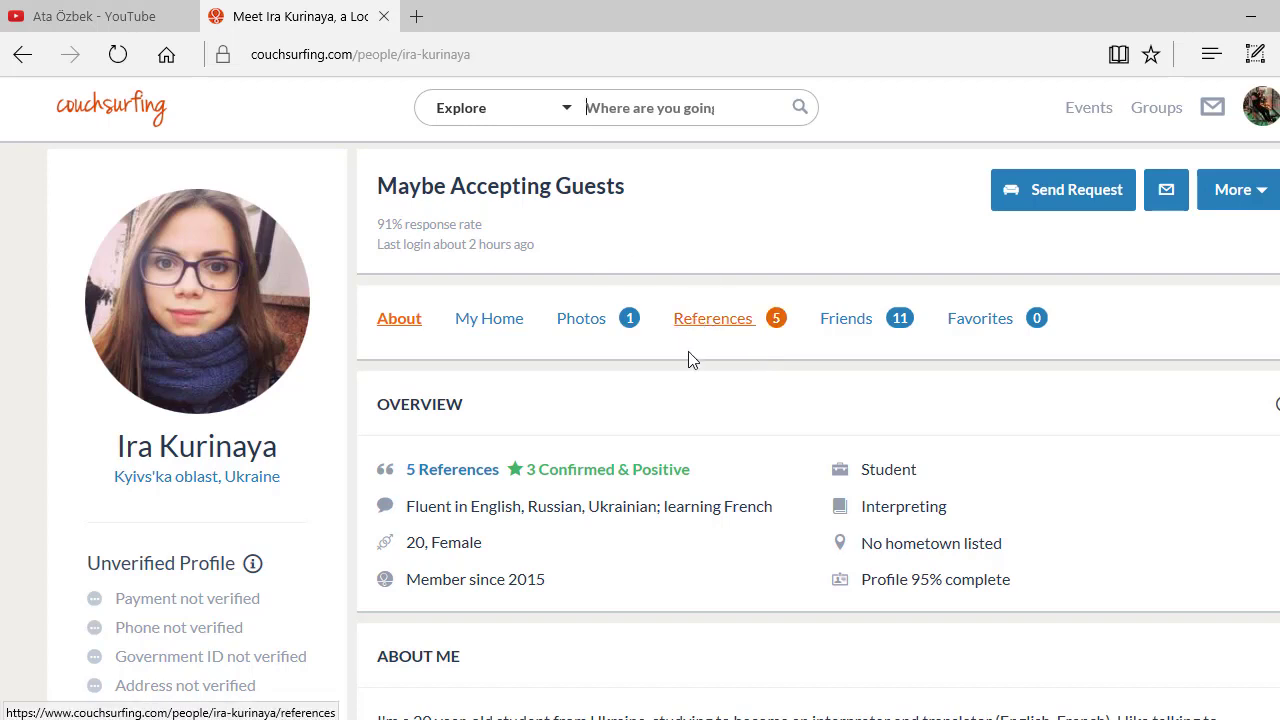
scroll(775, 480, down, 1)
scroll(900, 430, up, 1)
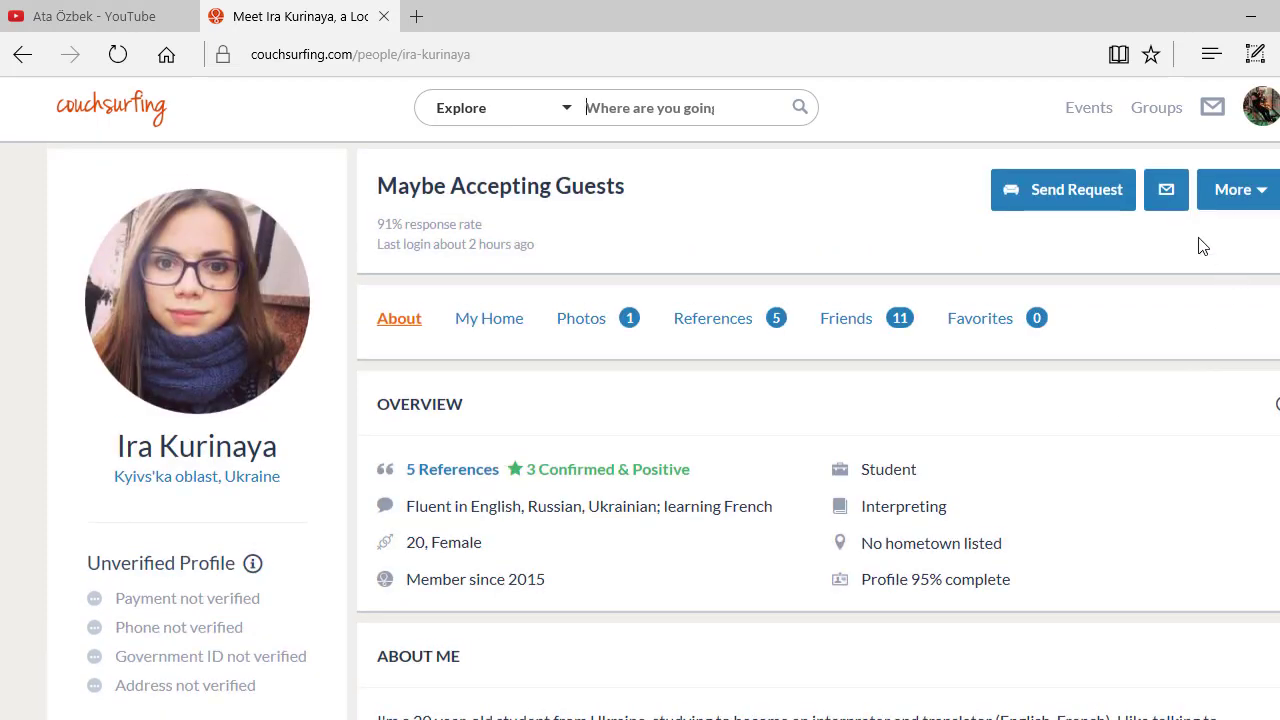
Start a stay request to this host with arrival date 2017-08-08 and departure date 2017-08-10.
click(1103, 200)
click(551, 276)
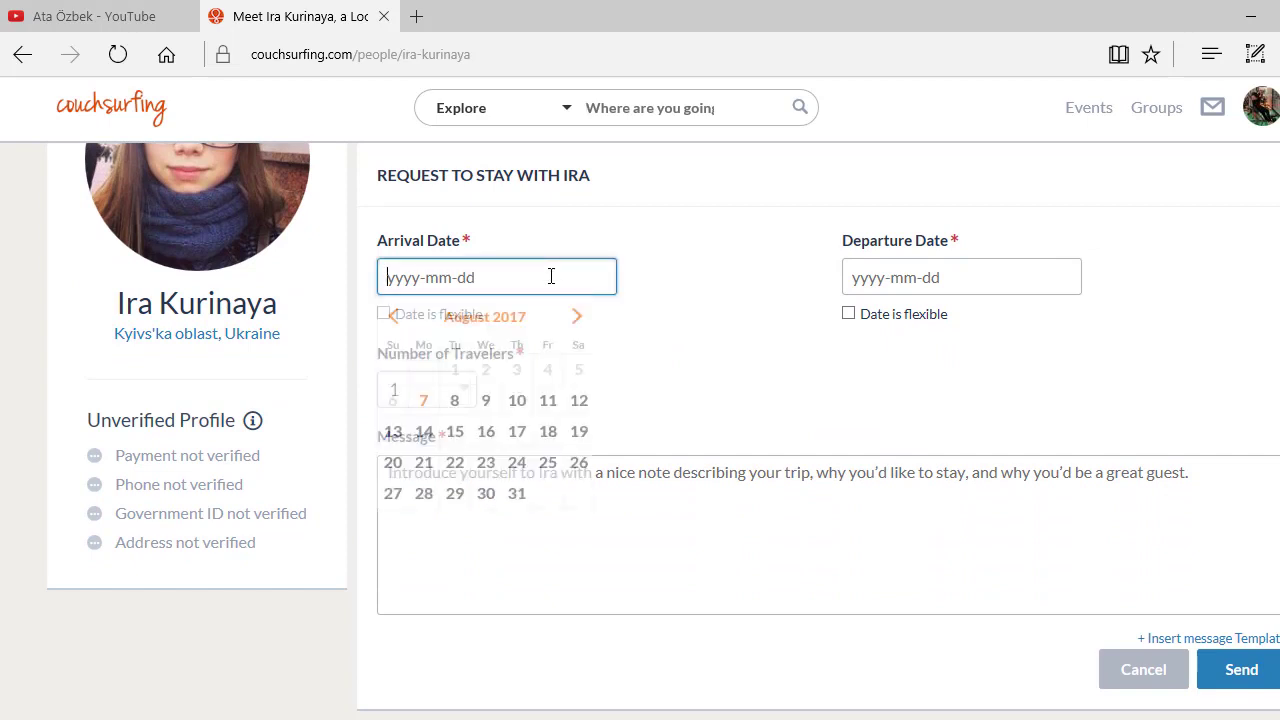
click(1002, 277)
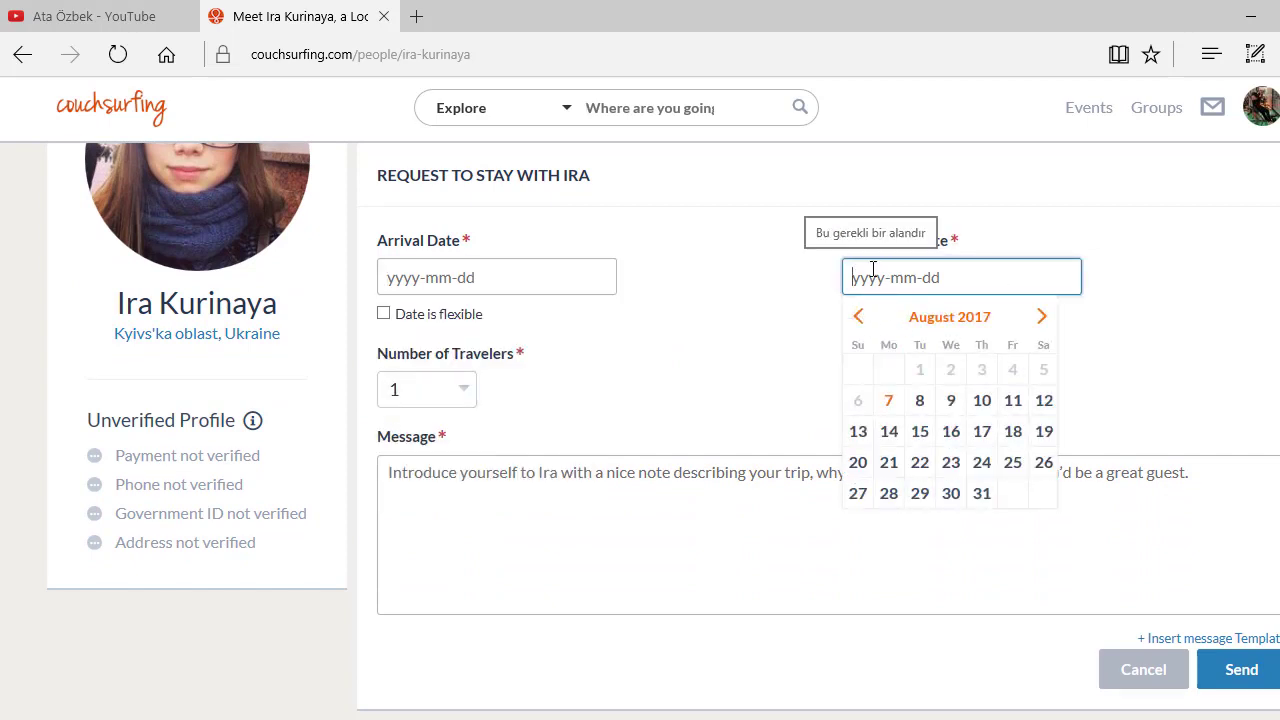
click(541, 274)
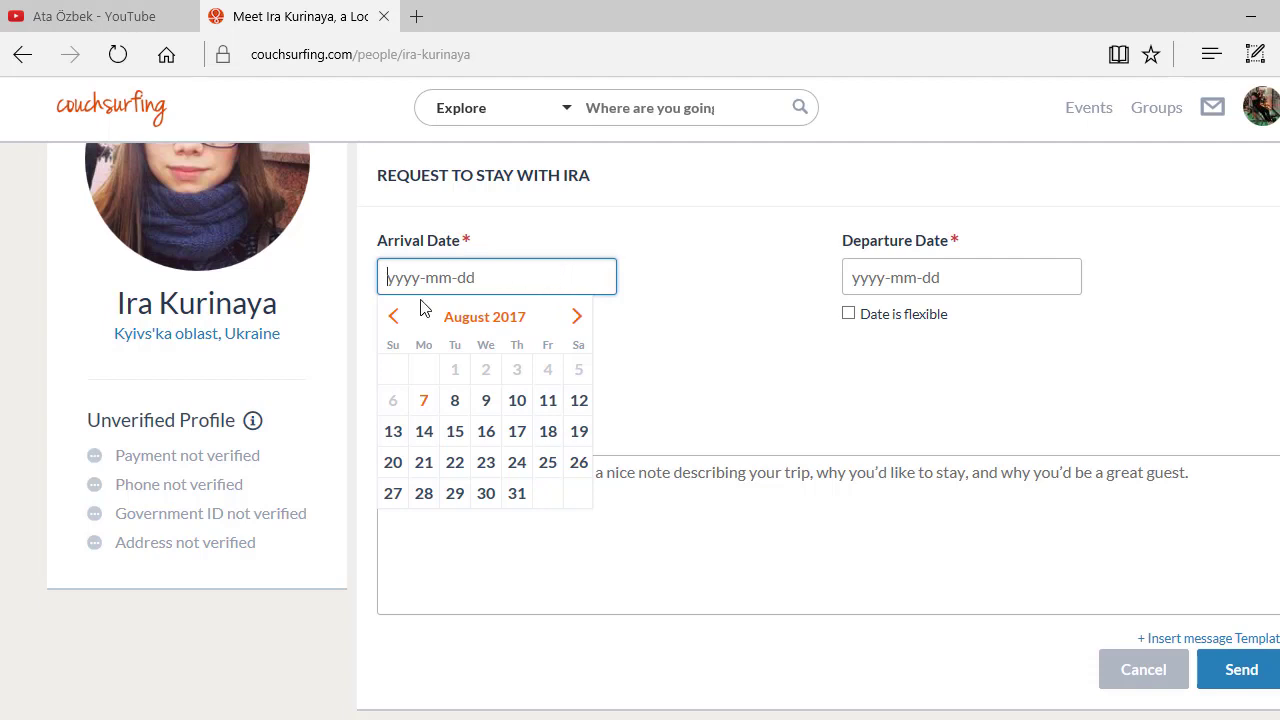
click(452, 403)
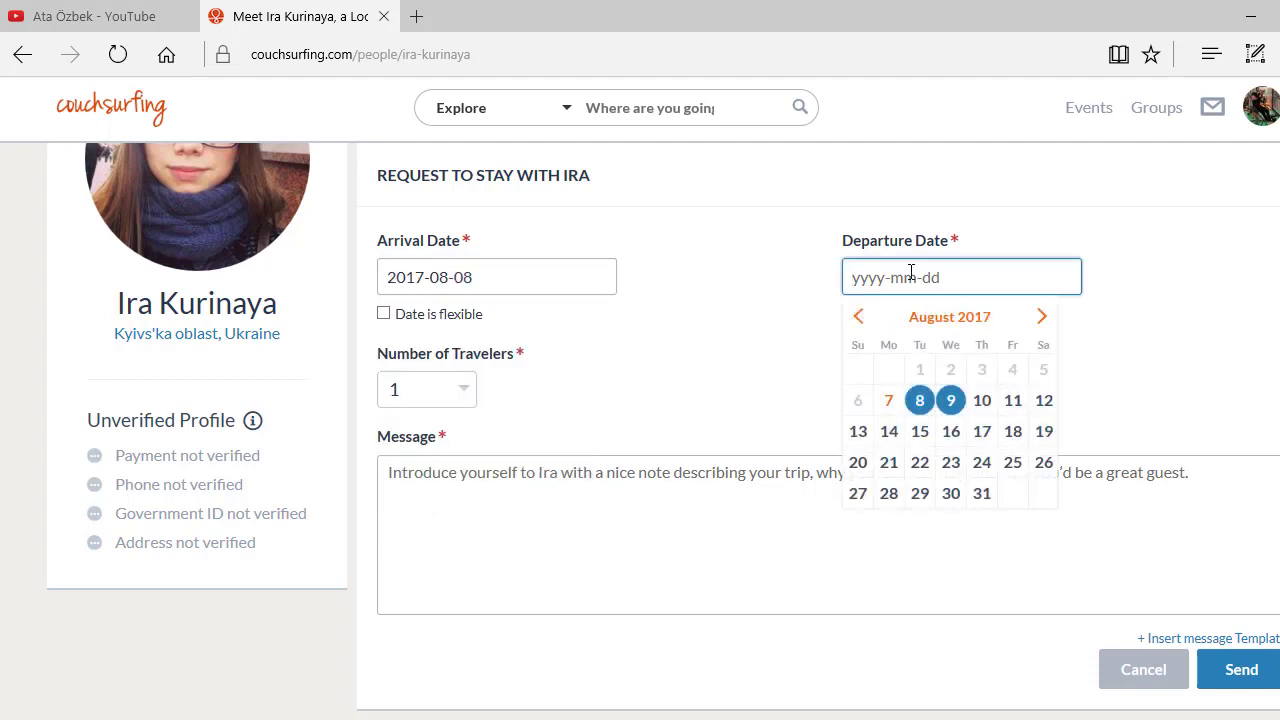
click(984, 405)
Check the options for the number of travelers and mark the arrival date as flexible.
click(463, 395)
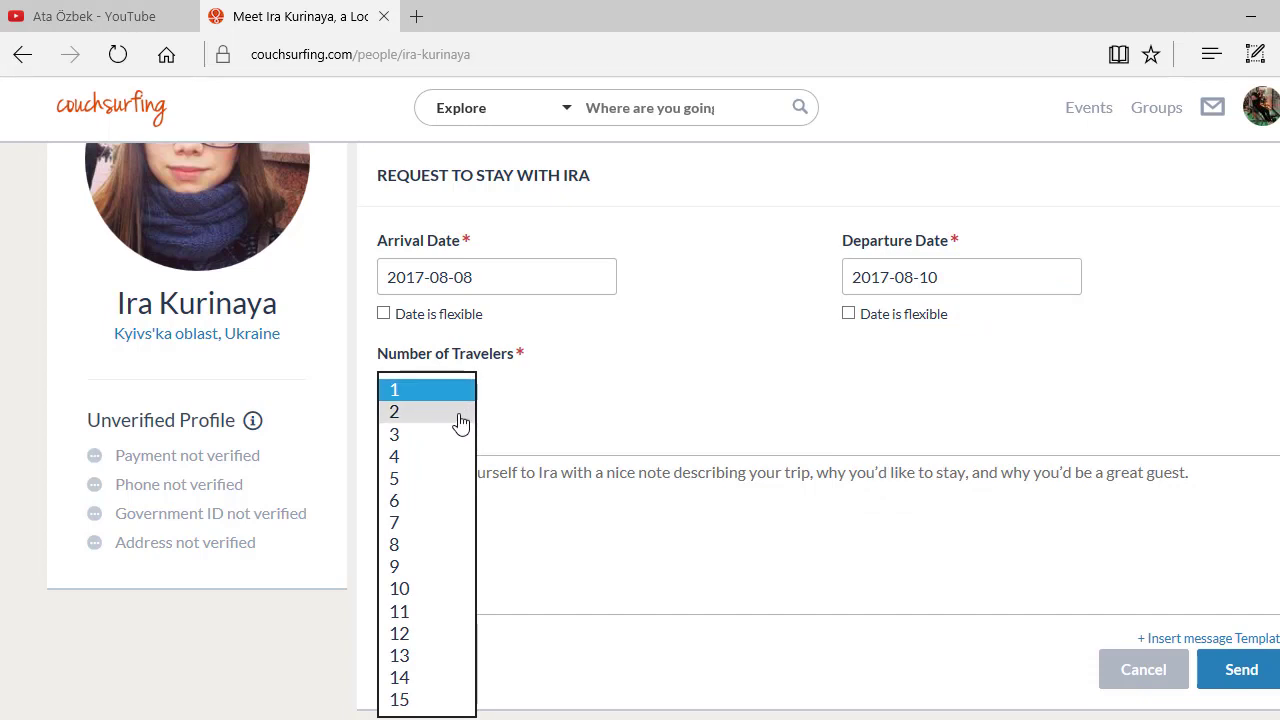
click(657, 406)
click(389, 317)
drag(500, 318, 408, 320)
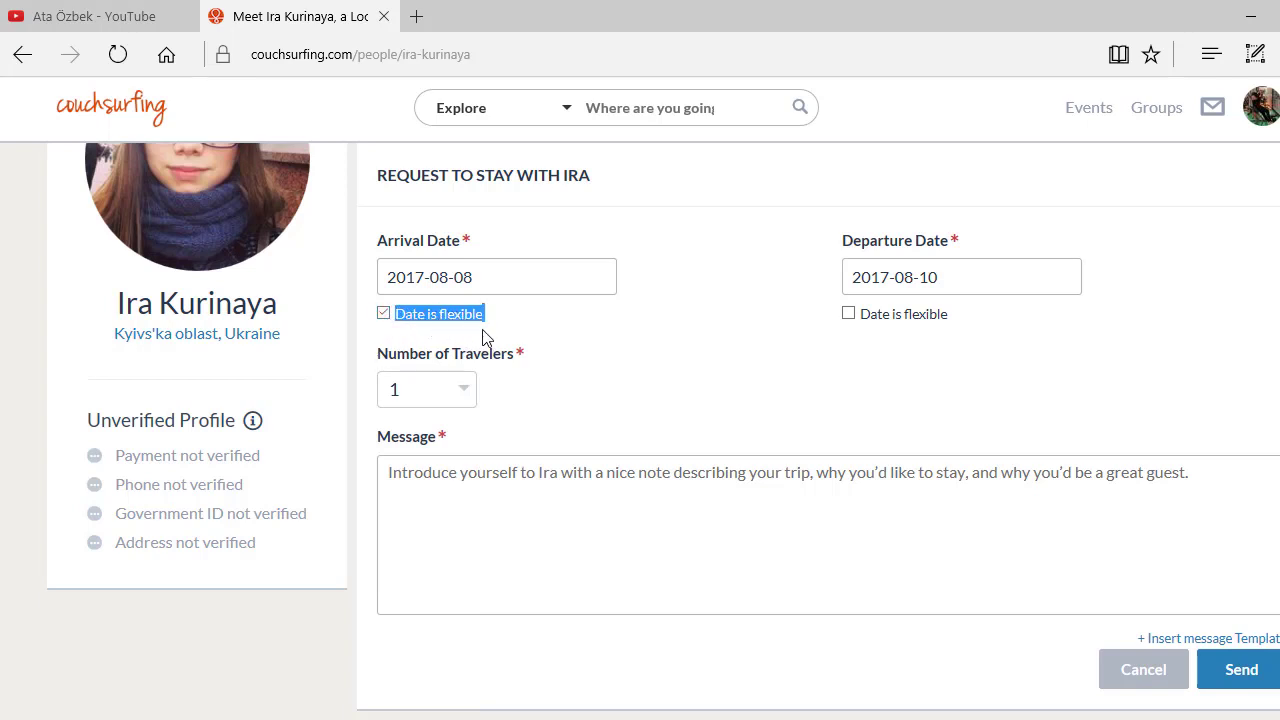
Fill the request message with the saved "Kiev yeni2" template and highlight its whole text.
click(686, 499)
scroll(1030, 489, down, 2)
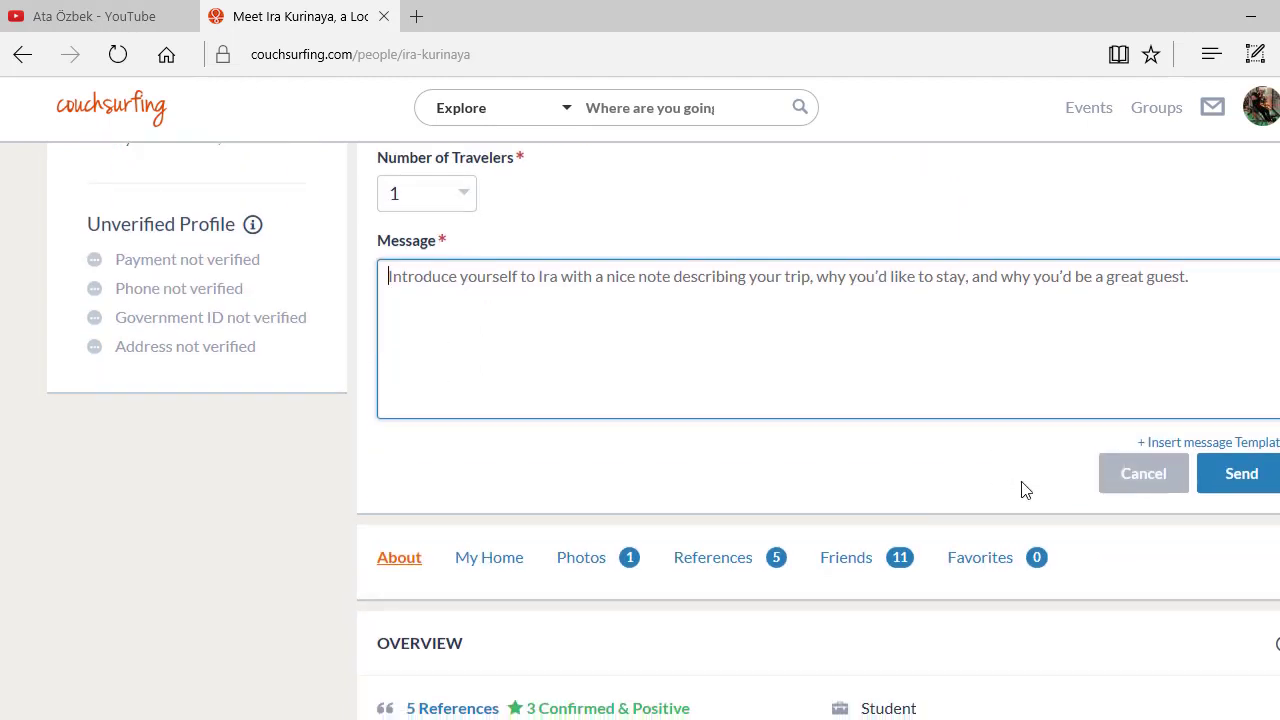
click(1216, 446)
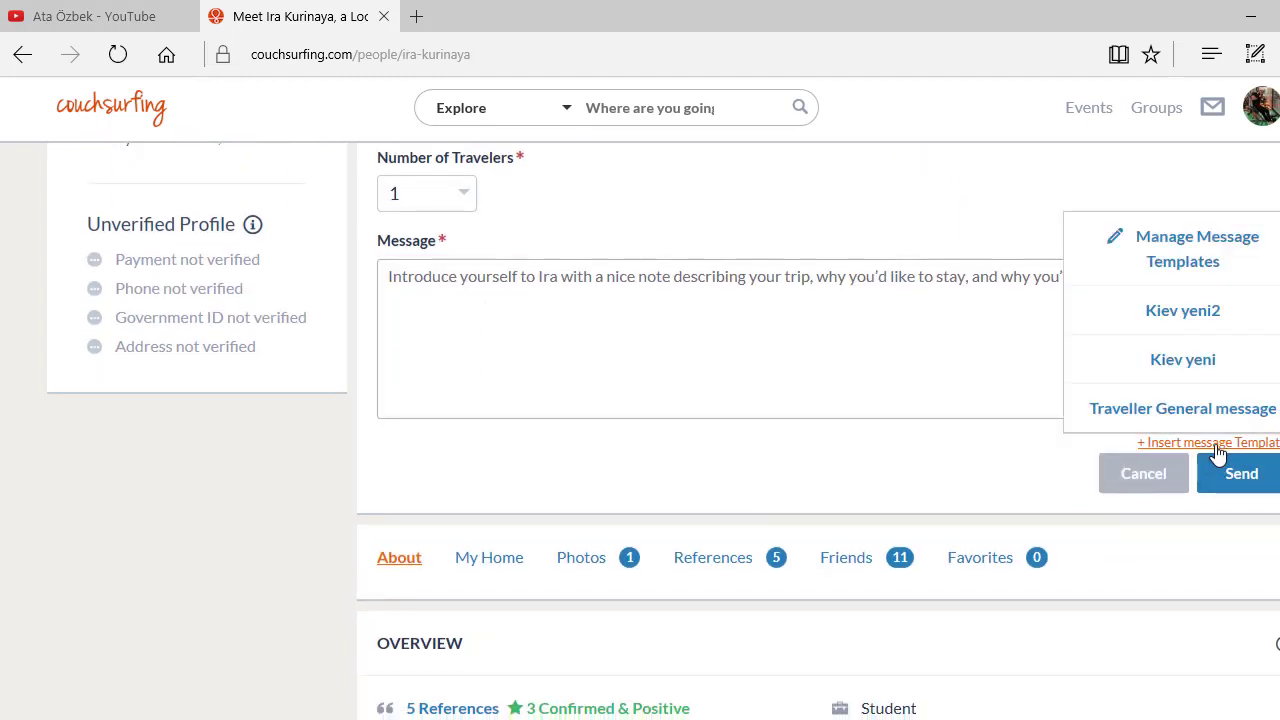
click(1183, 311)
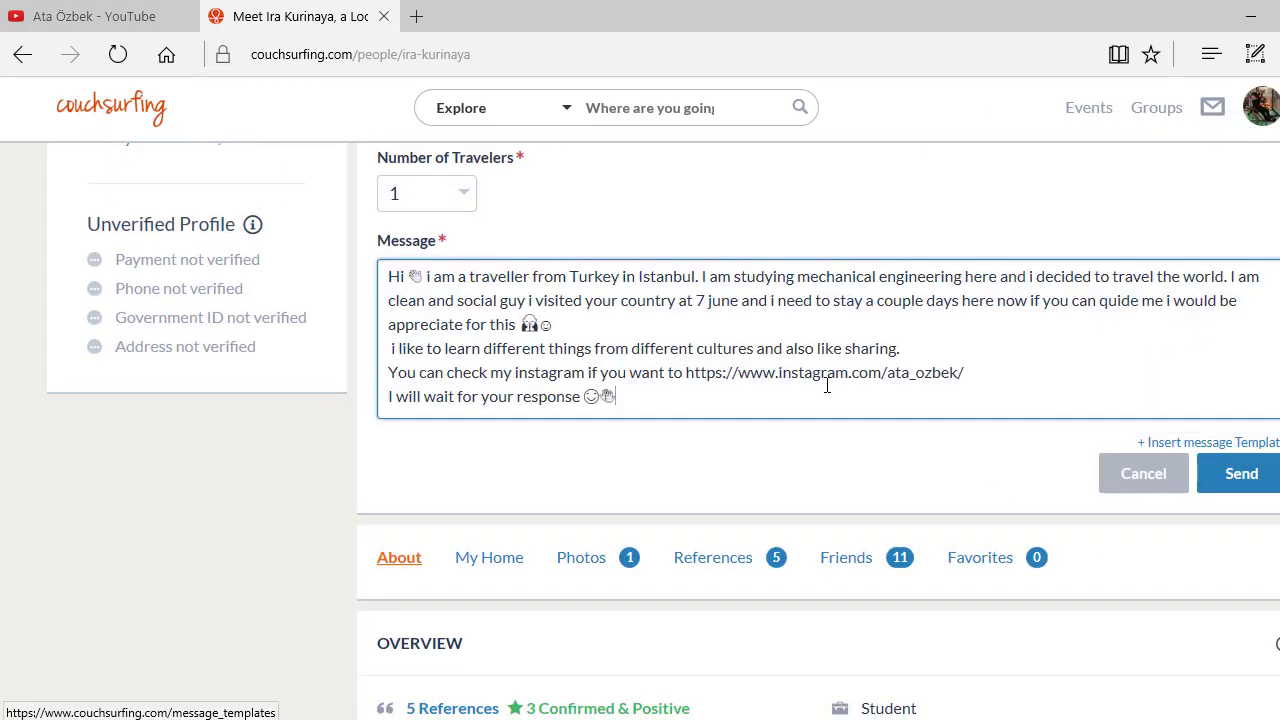
drag(401, 280, 1097, 394)
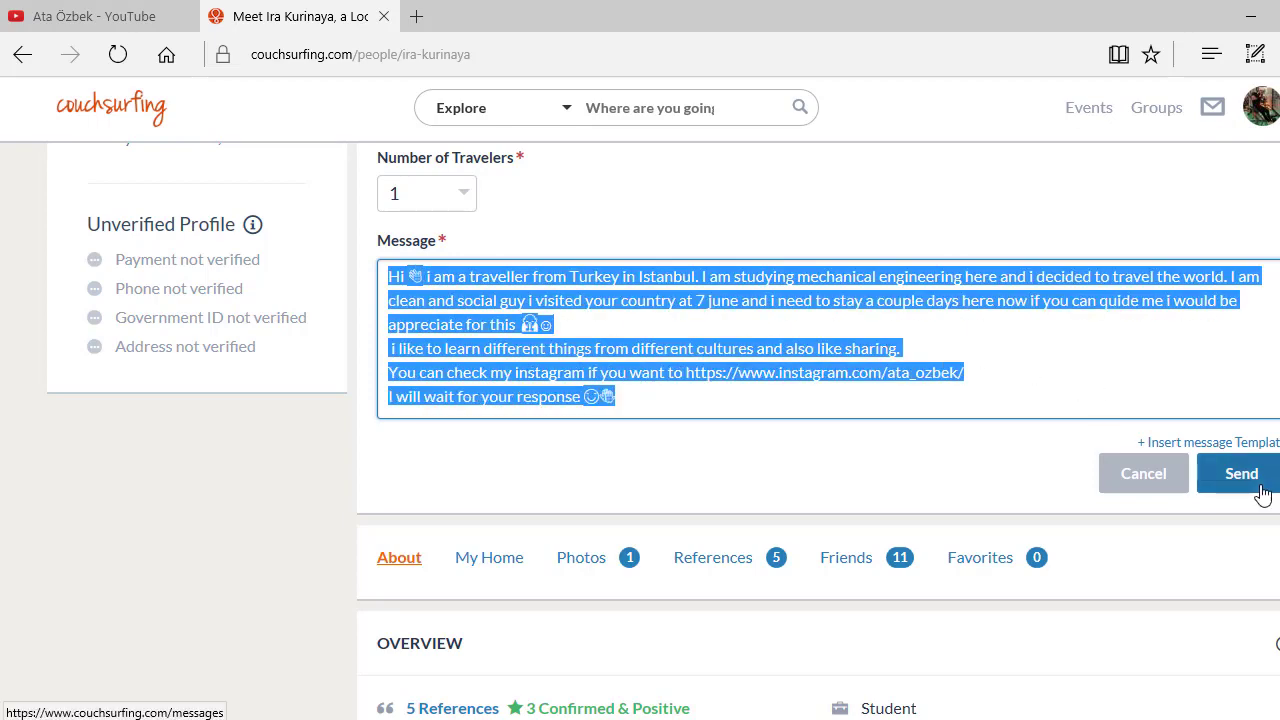
Examine the host's response rate and last login time, and review the filled-in stay request.
scroll(942, 430, up, 3)
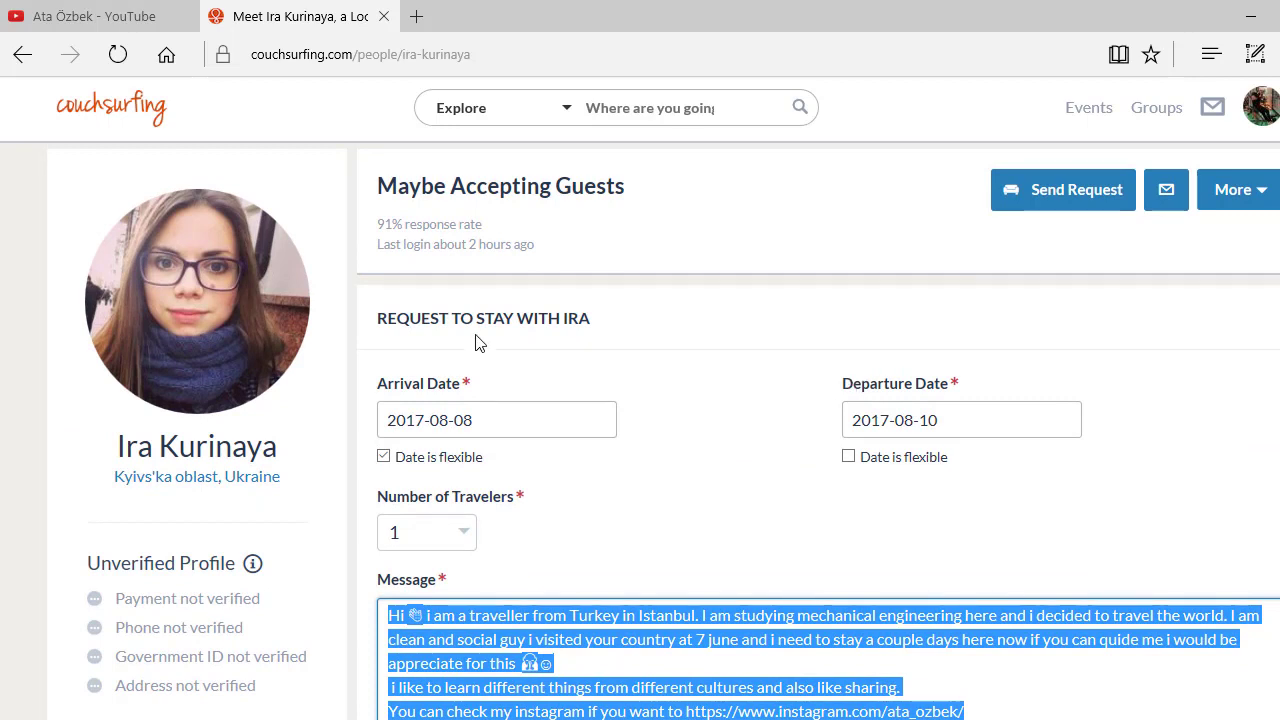
drag(383, 222, 490, 218)
click(485, 224)
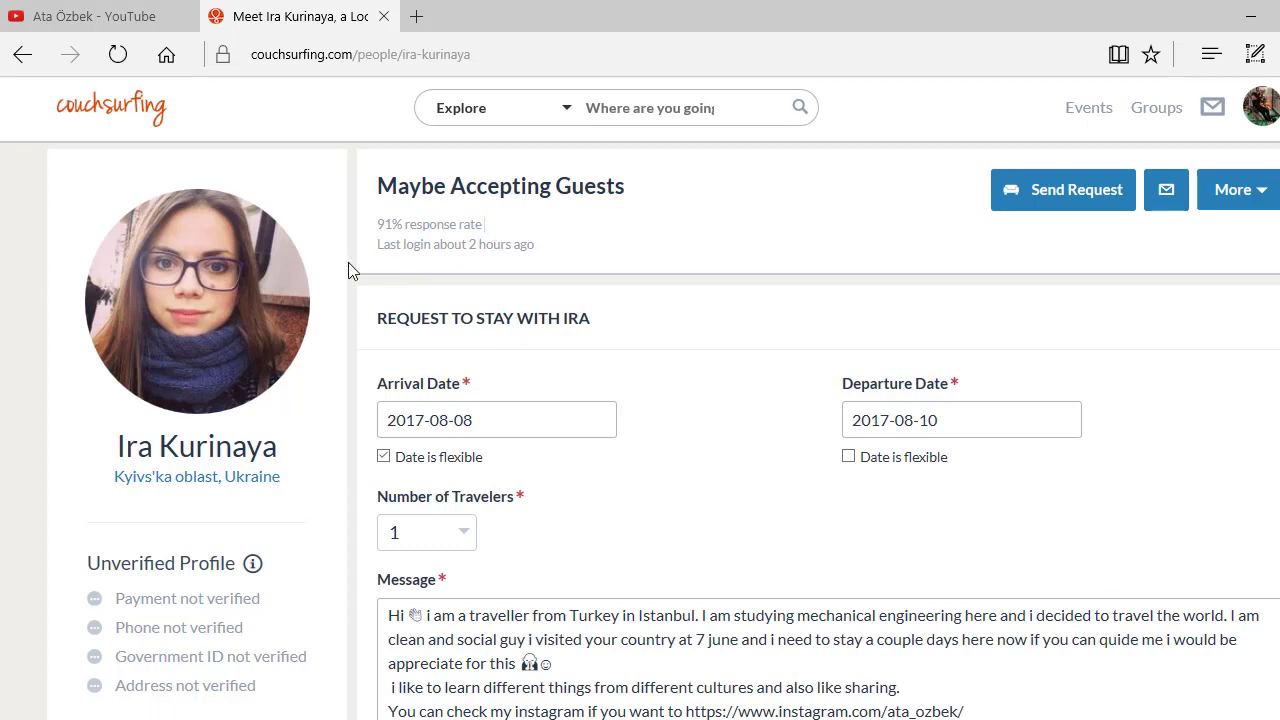
mouse_move(388, 249)
mouse_down()
mouse_move(557, 265)
mouse_move(537, 246)
mouse_move(381, 256)
mouse_up()
scroll(386, 270, down, 2)
scroll(420, 280, up, 2)
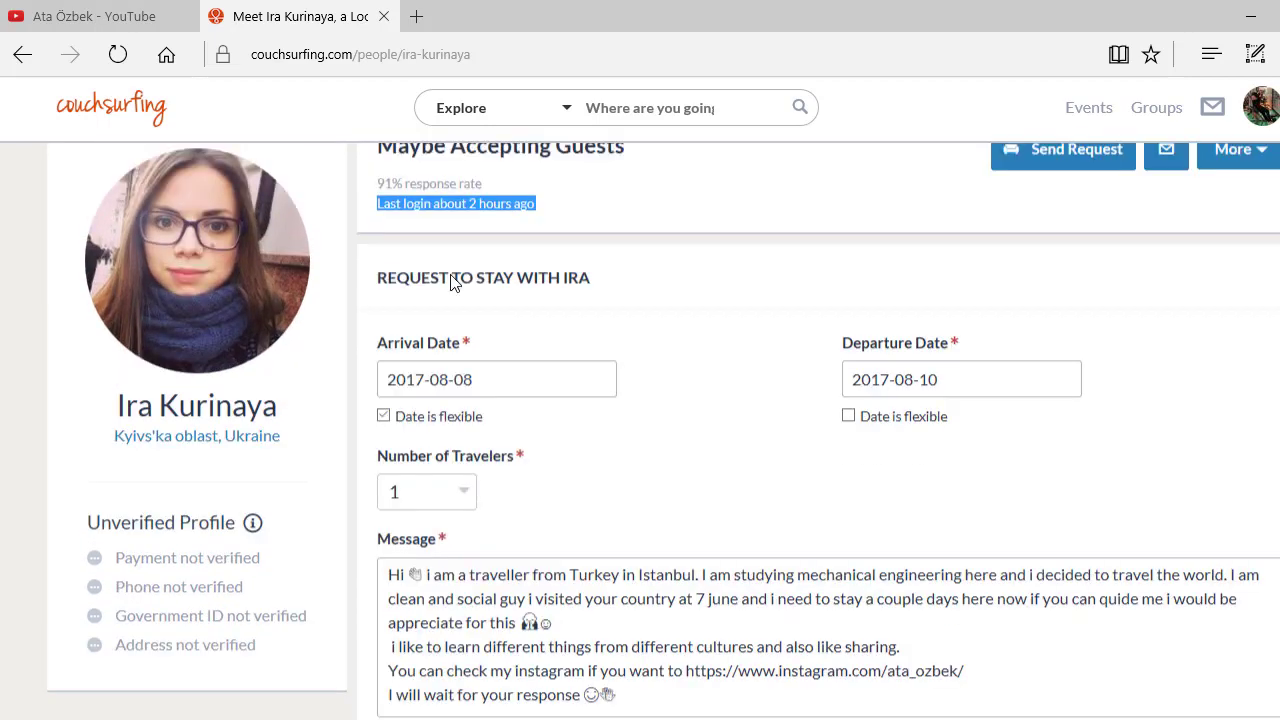
drag(376, 223, 454, 224)
scroll(228, 390, down, 2)
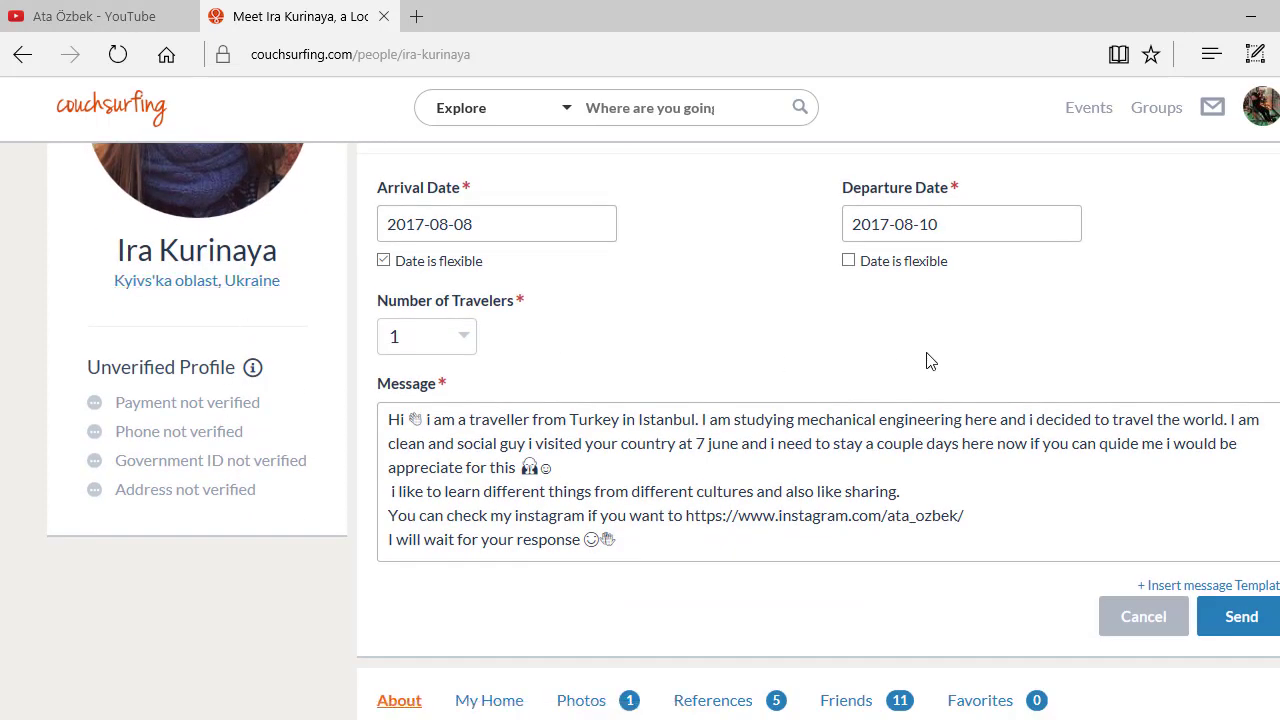
scroll(971, 492, up, 2)
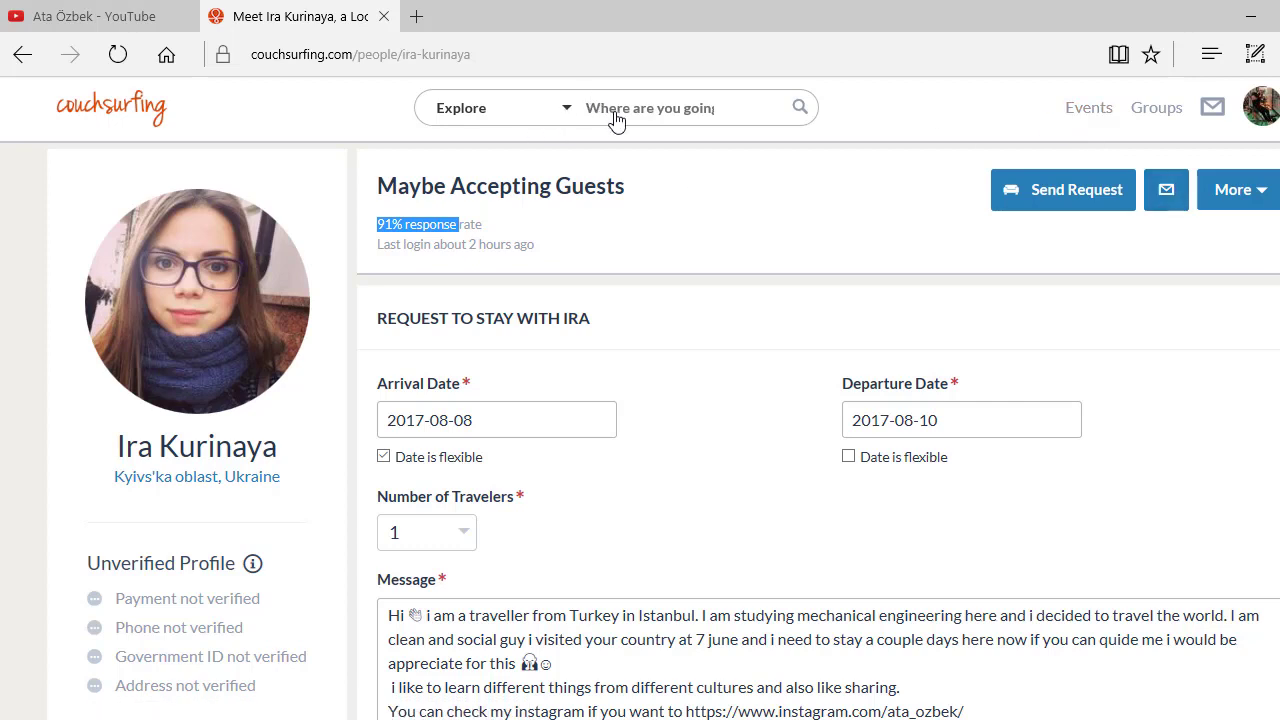
Open the account's own dashboard and look through its to-do list, groups and destination suggestions.
click(490, 108)
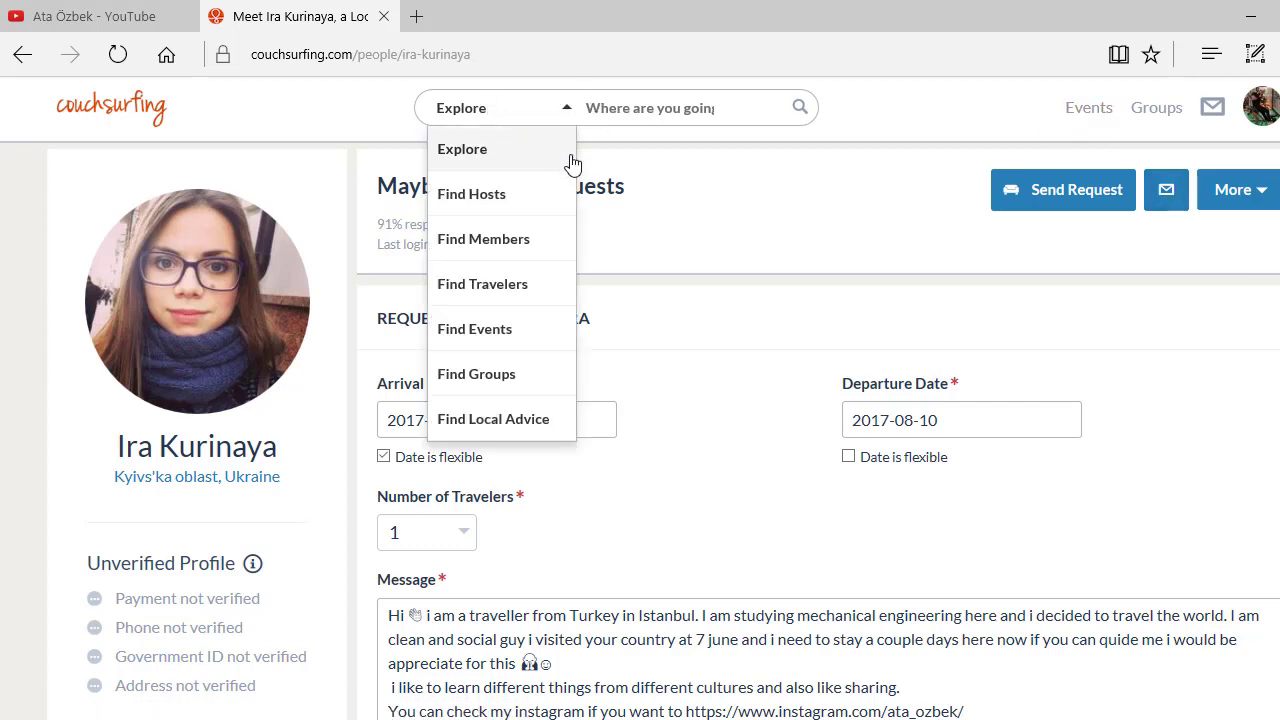
click(1258, 106)
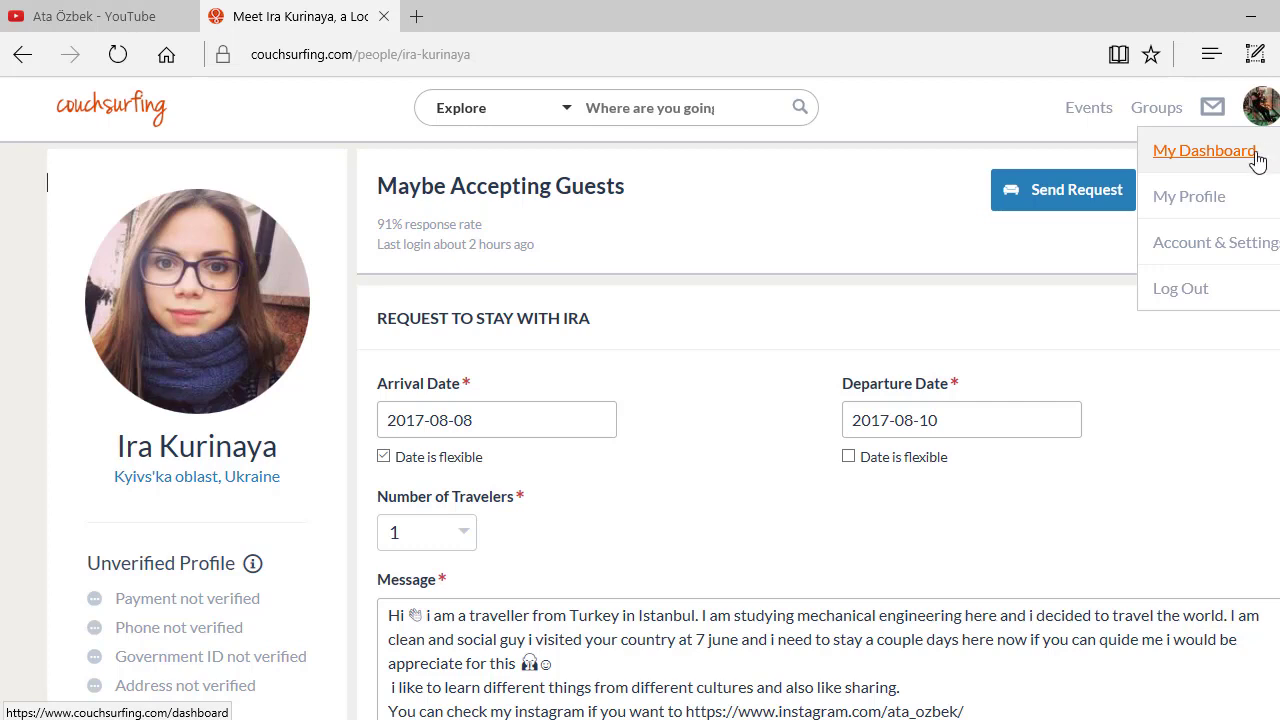
click(1204, 150)
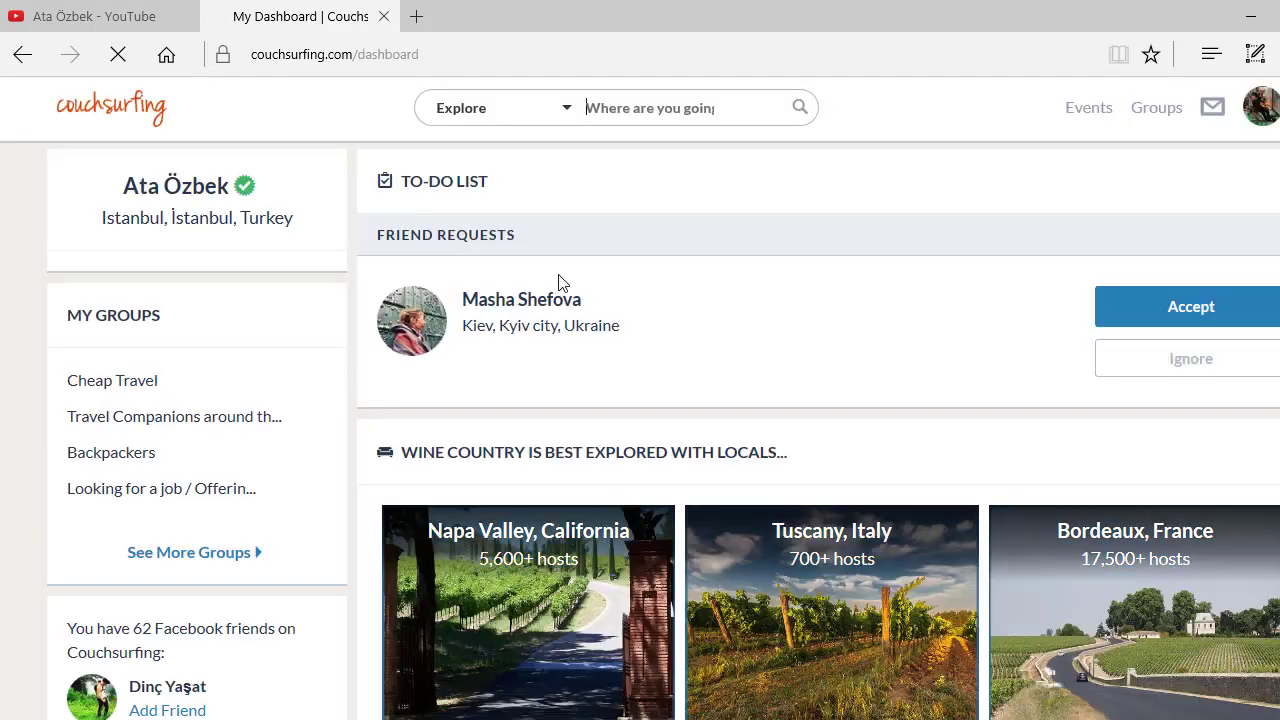
scroll(500, 300, down, 6)
scroll(455, 350, up, 1)
scroll(460, 380, up, 5)
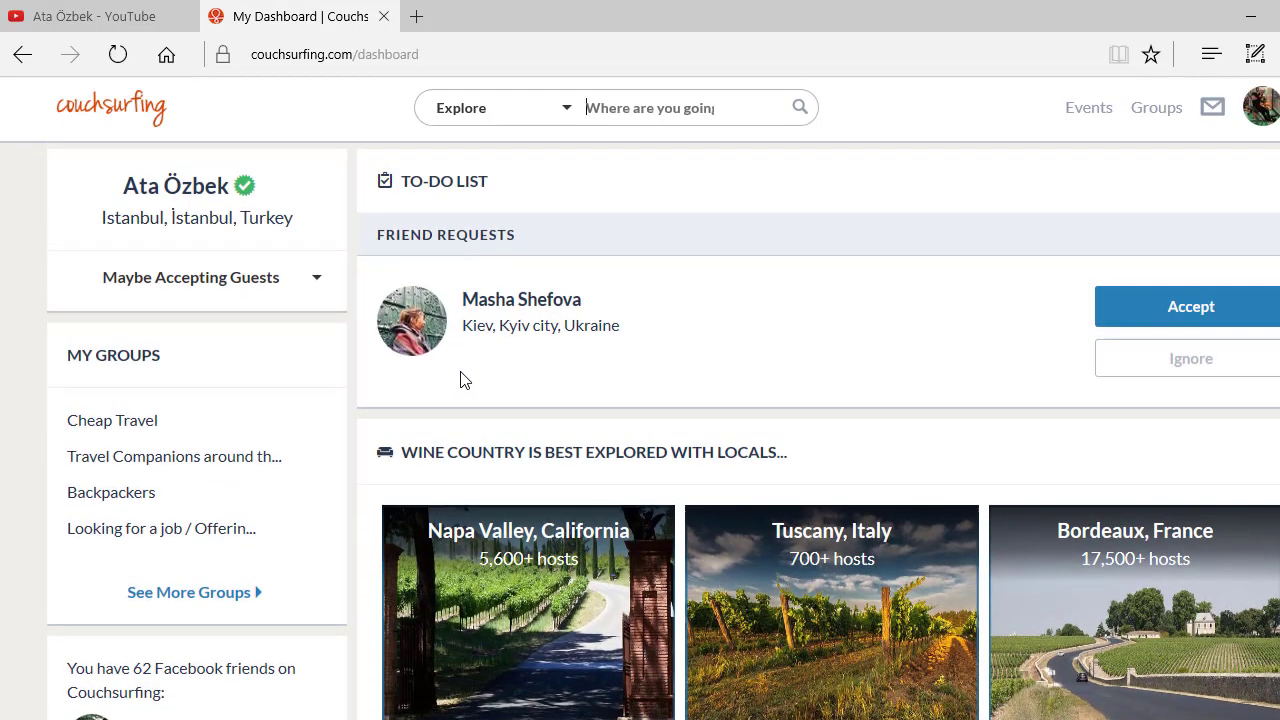